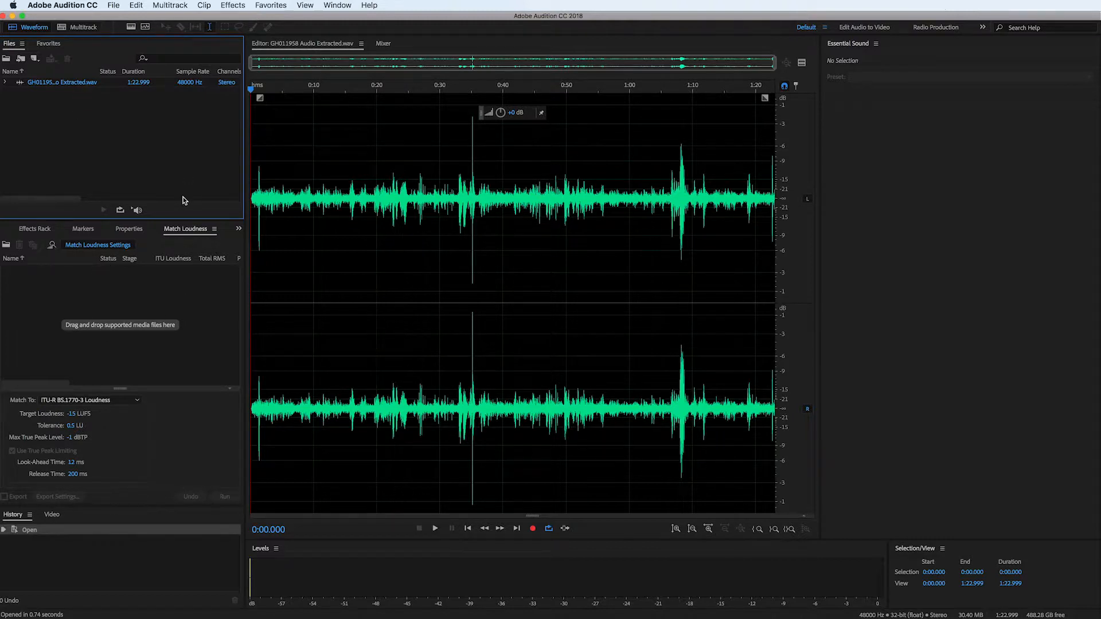
# - Add GH011958 Audio Extracted.wav to Match Loudness and run it with the ITU-R BS.1770-3 Loudness settings
pyautogui.click(302, 4)
pyautogui.moveTo(337, 5)
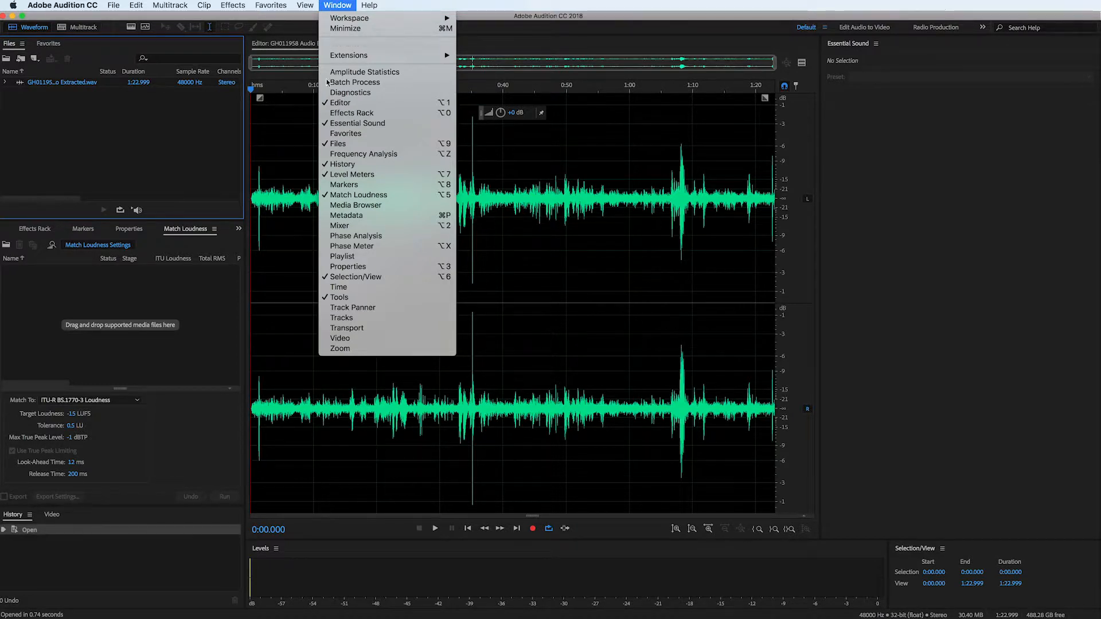
pyautogui.click(67, 354)
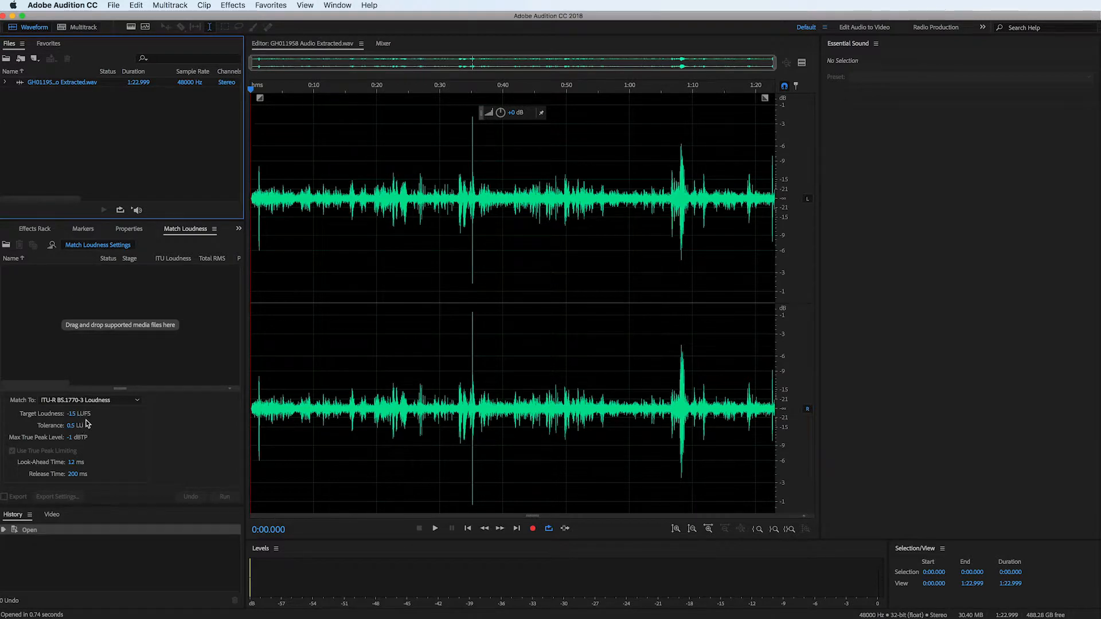
pyautogui.moveTo(78, 83); pyautogui.dragTo(112, 310)
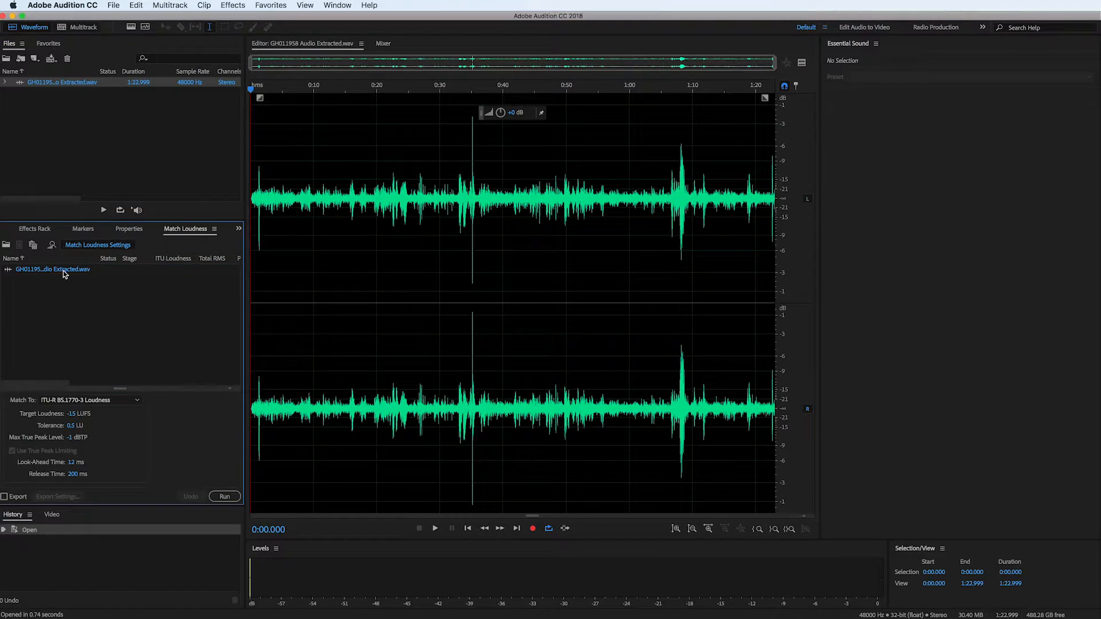
pyautogui.click(225, 498)
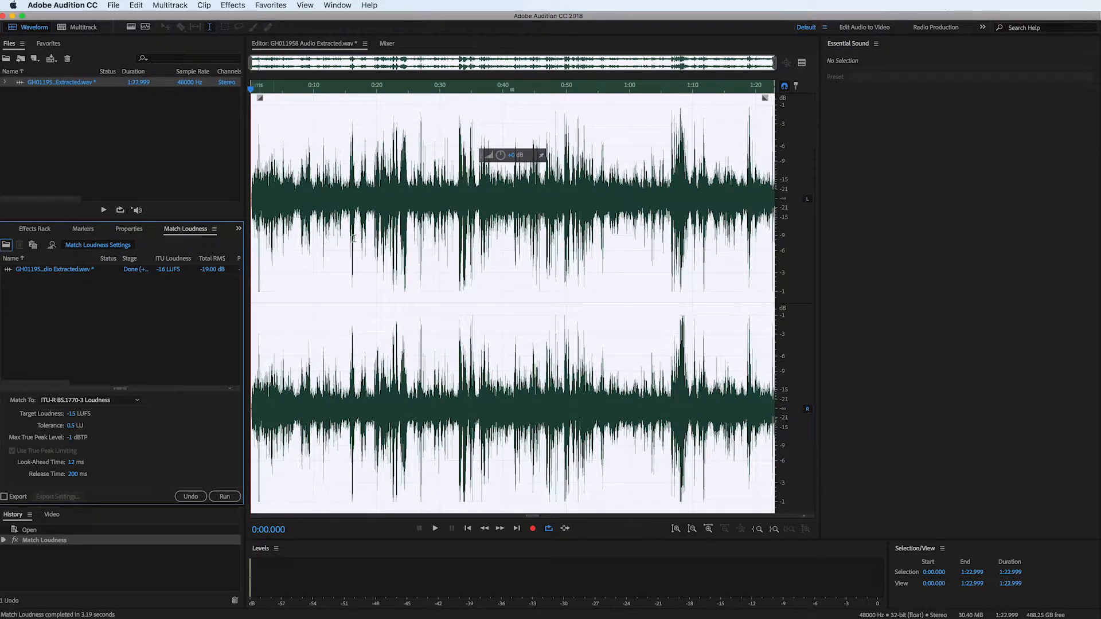
# - Inspect the loudness-matched waveform up close and listen to the quiet stretch between about 0:09.8 and 0:10.4
pyautogui.scroll(5, 537, 172)
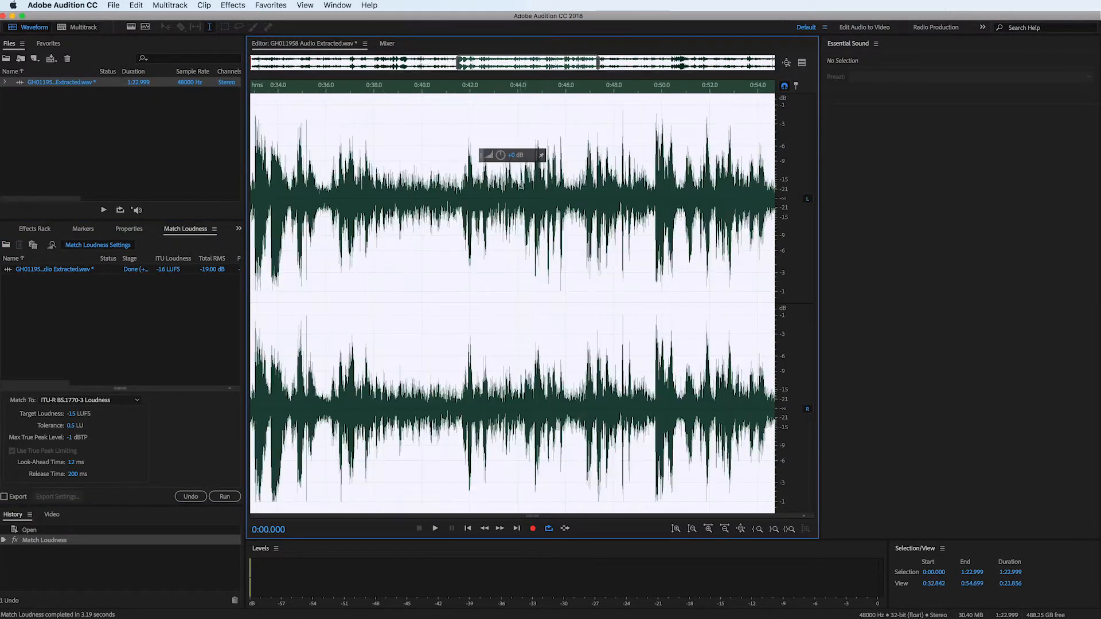
pyautogui.scroll(-6, 510, 186)
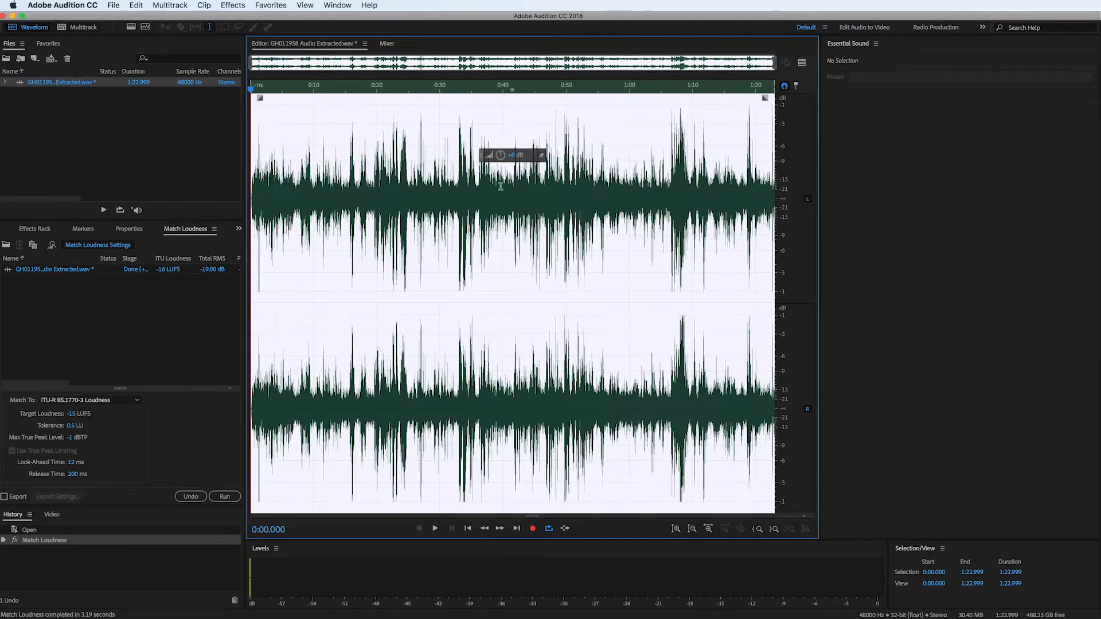
pyautogui.scroll(8, 343, 205)
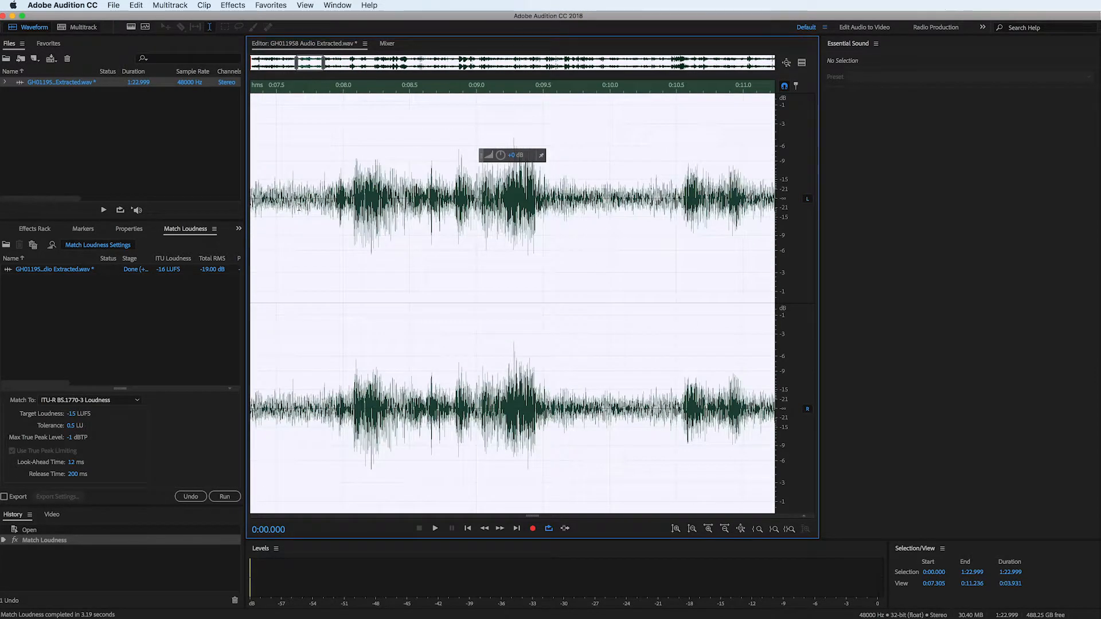
pyautogui.moveTo(583, 224); pyautogui.dragTo(641, 224)
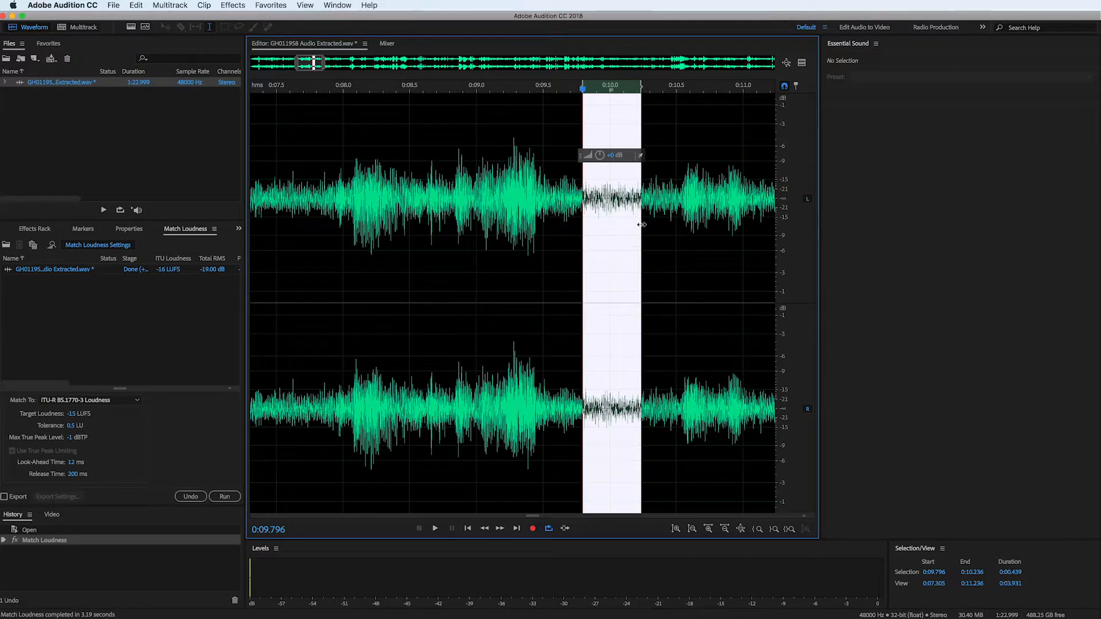
pyautogui.press('space')
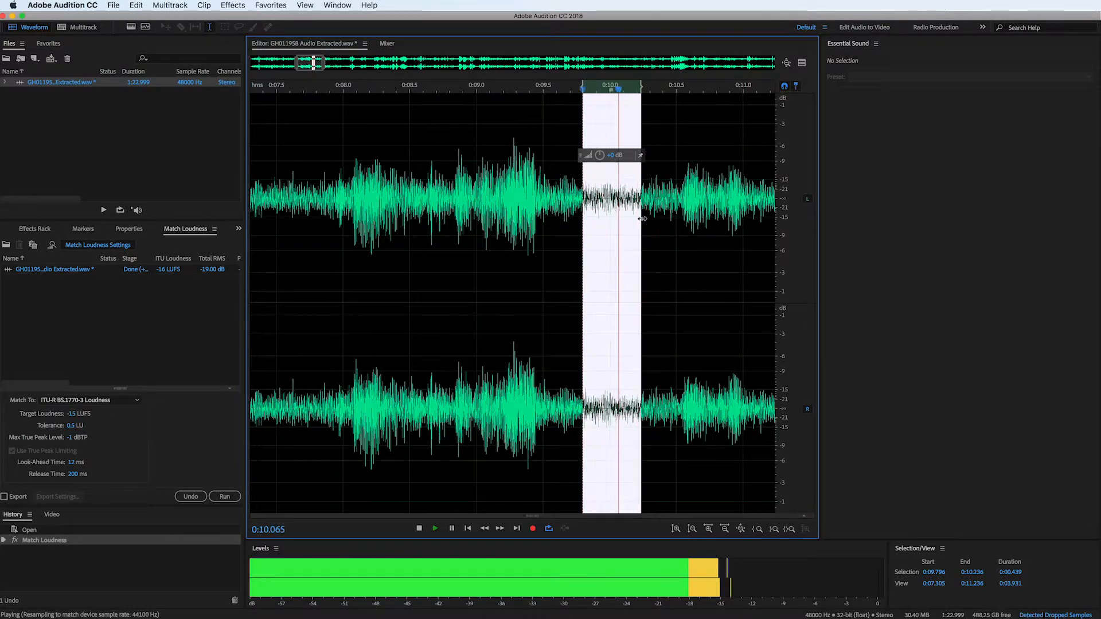
pyautogui.moveTo(599, 238); pyautogui.dragTo(661, 232)
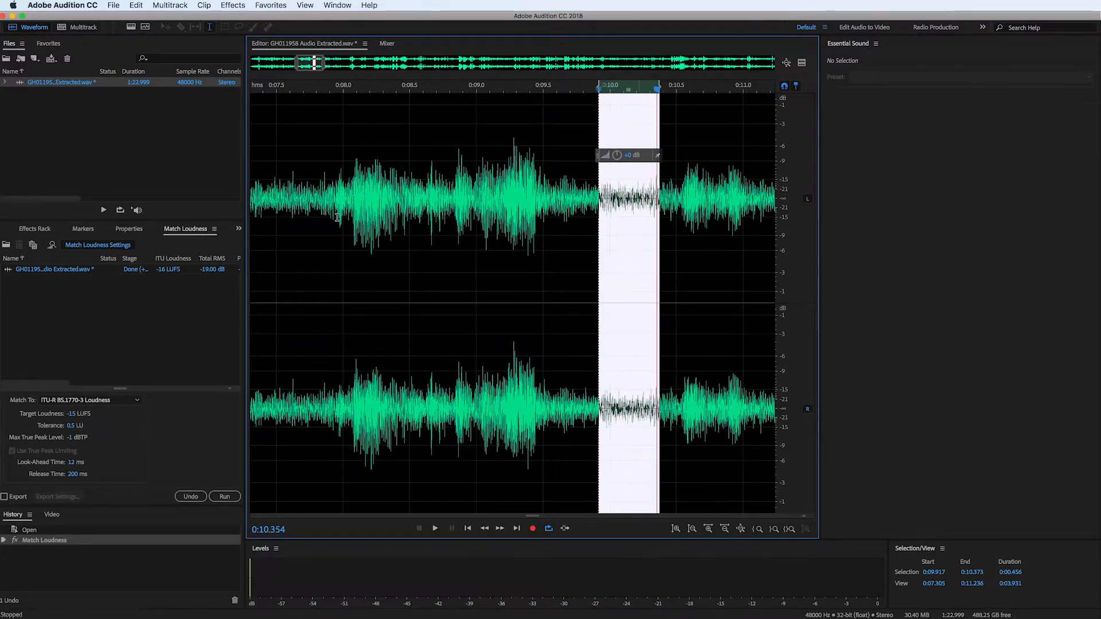
# - Select the noise-only stretch from about 0:07.43 to 0:07.77 and capture it as the noise print in Noise Reduction
pyautogui.moveTo(267, 213); pyautogui.dragTo(312, 267)
pyautogui.press('space')
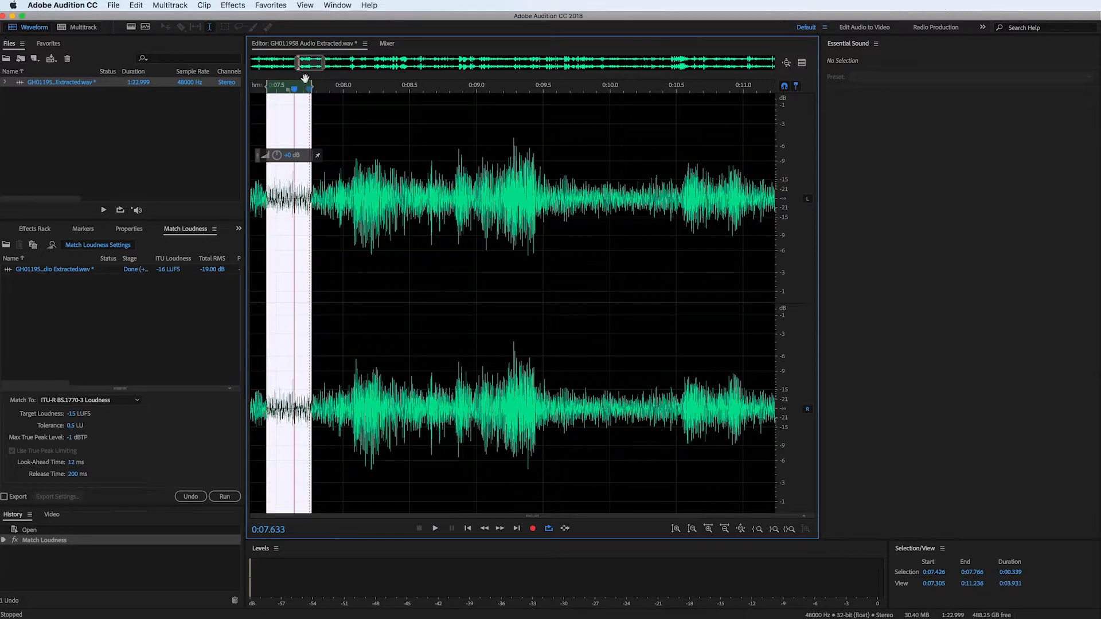
pyautogui.click(229, 5)
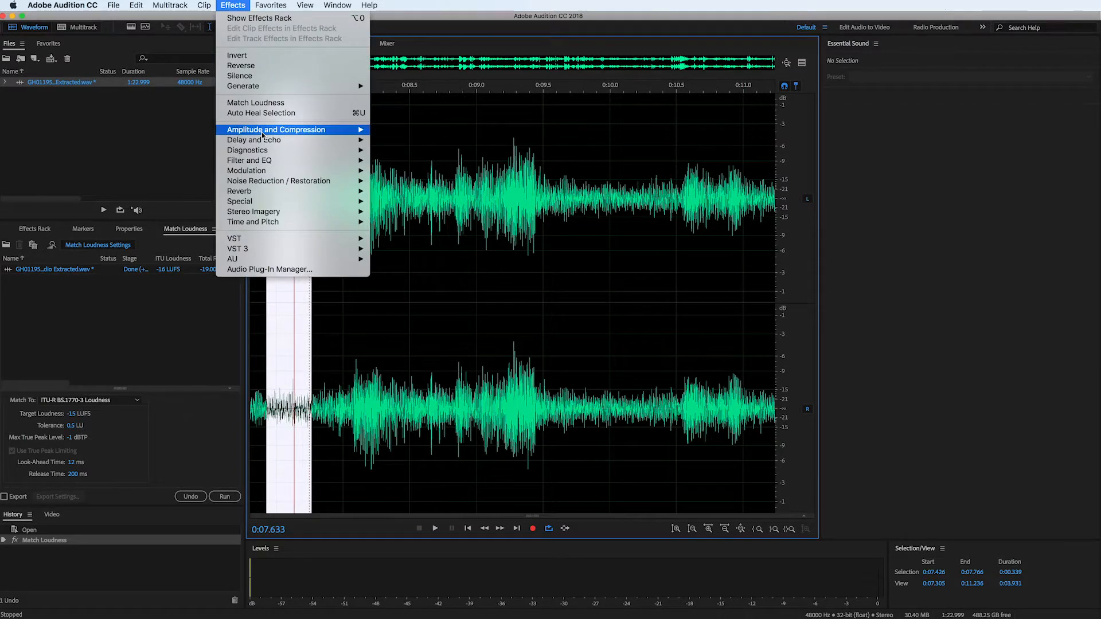
pyautogui.moveTo(345, 181)
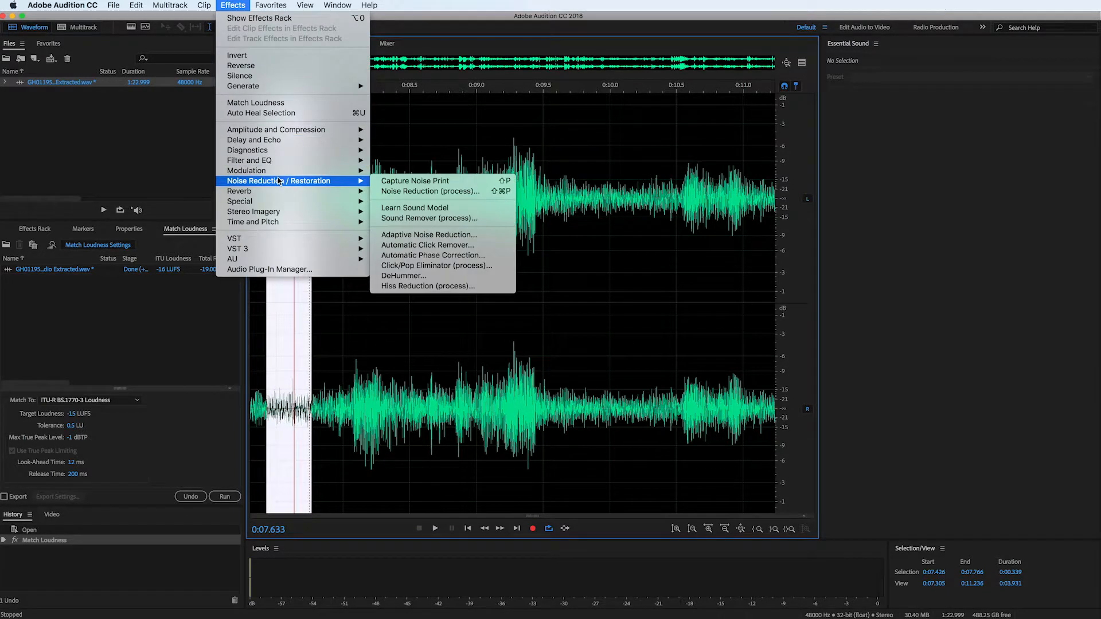
pyautogui.click(401, 192)
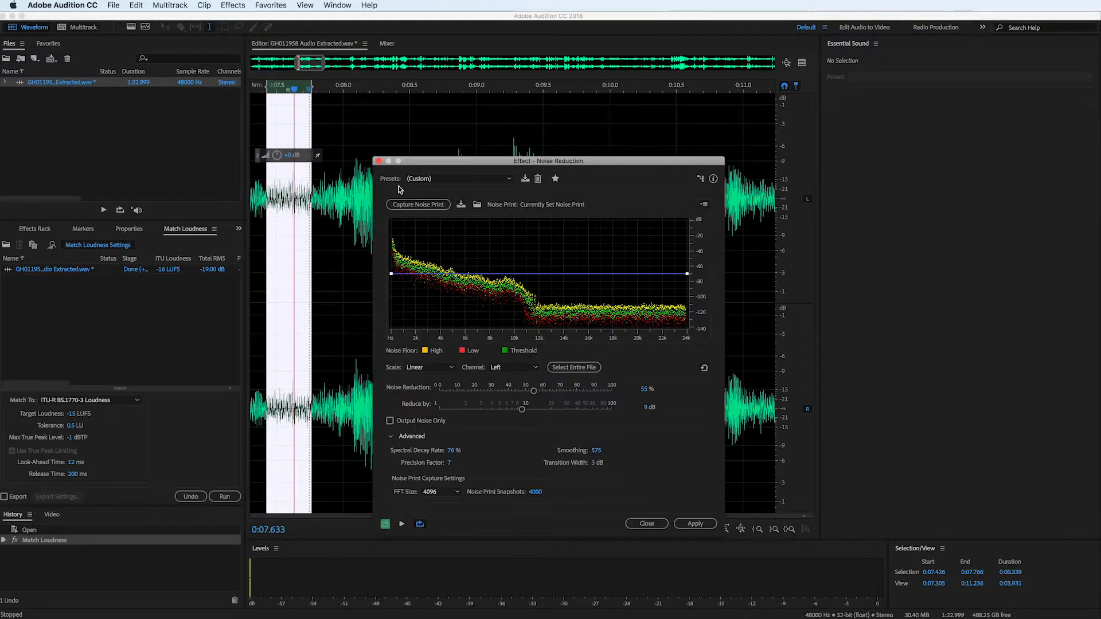
pyautogui.click(425, 206)
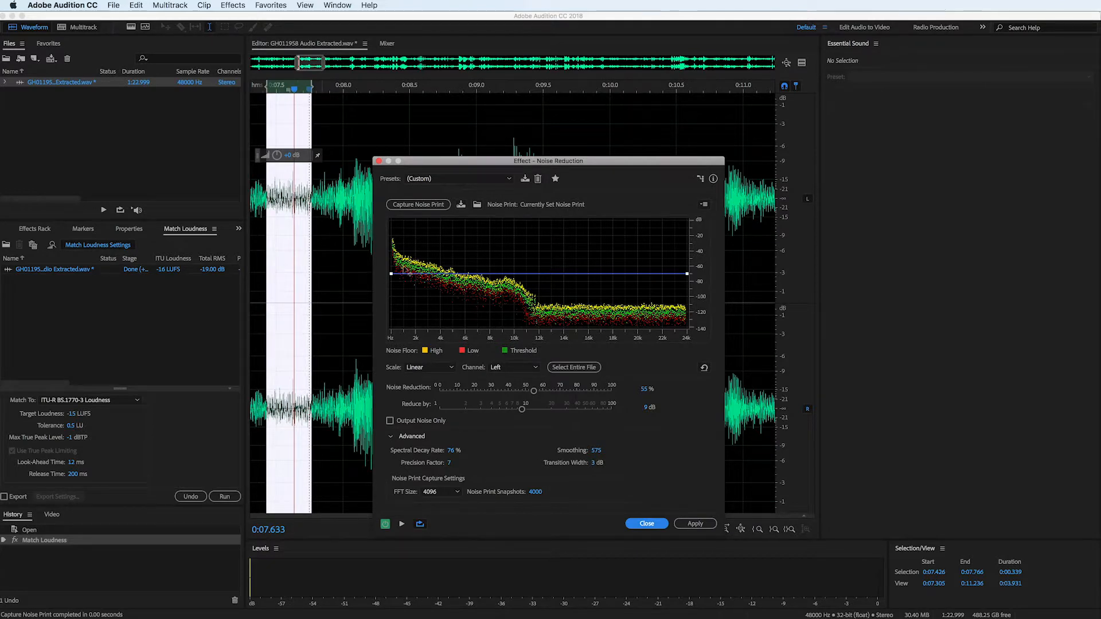
# - Extend the noise reduction to the entire file and preview the processed audio at a higher system volume
pyautogui.click(590, 368)
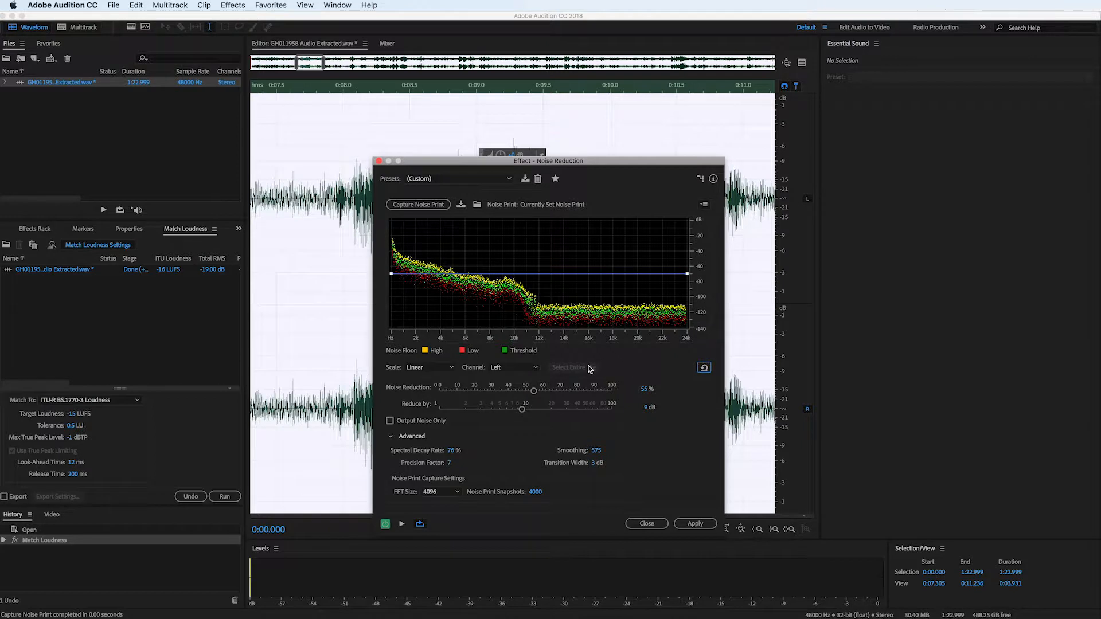
pyautogui.click(402, 526)
pyautogui.press('XF86AudioRaiseVolume')
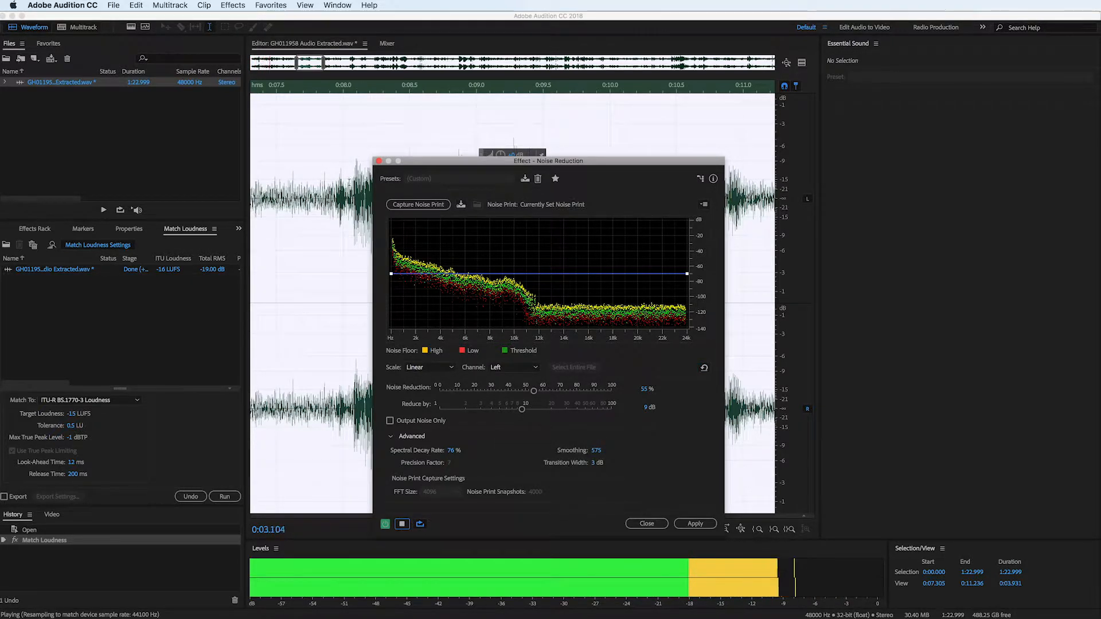
pyautogui.click(348, 182)
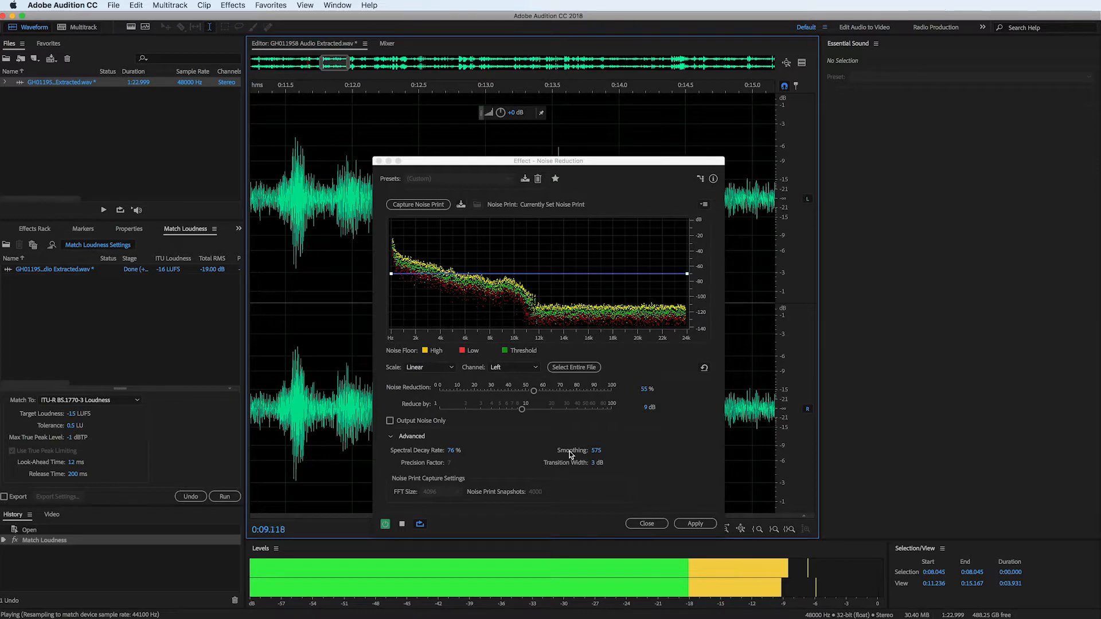
pyautogui.press('XF86AudioRaiseVolume')
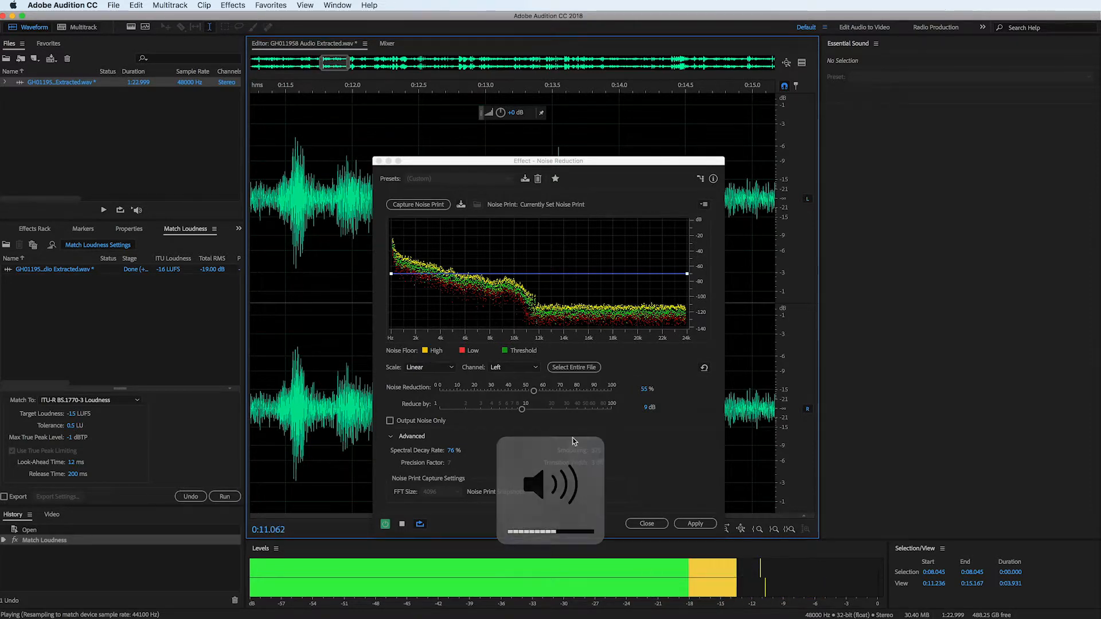
# - Set Noise Reduction to 79% and Reduce by to 10 dB, comparing the preview with the effect off and on
pyautogui.moveTo(538, 394); pyautogui.dragTo(527, 414)
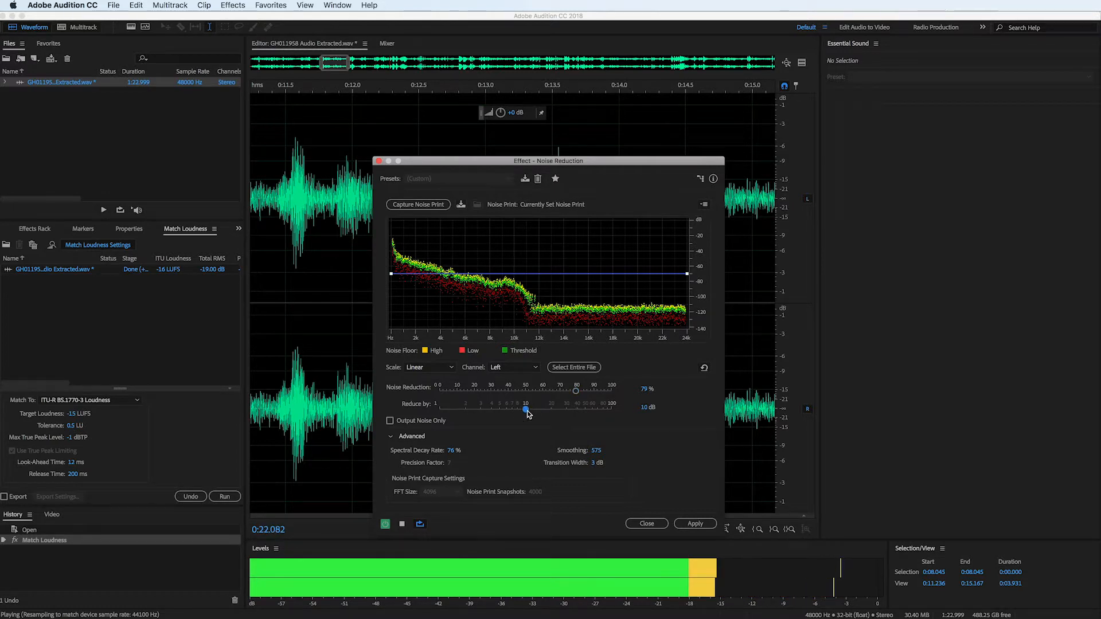
pyautogui.click(387, 524)
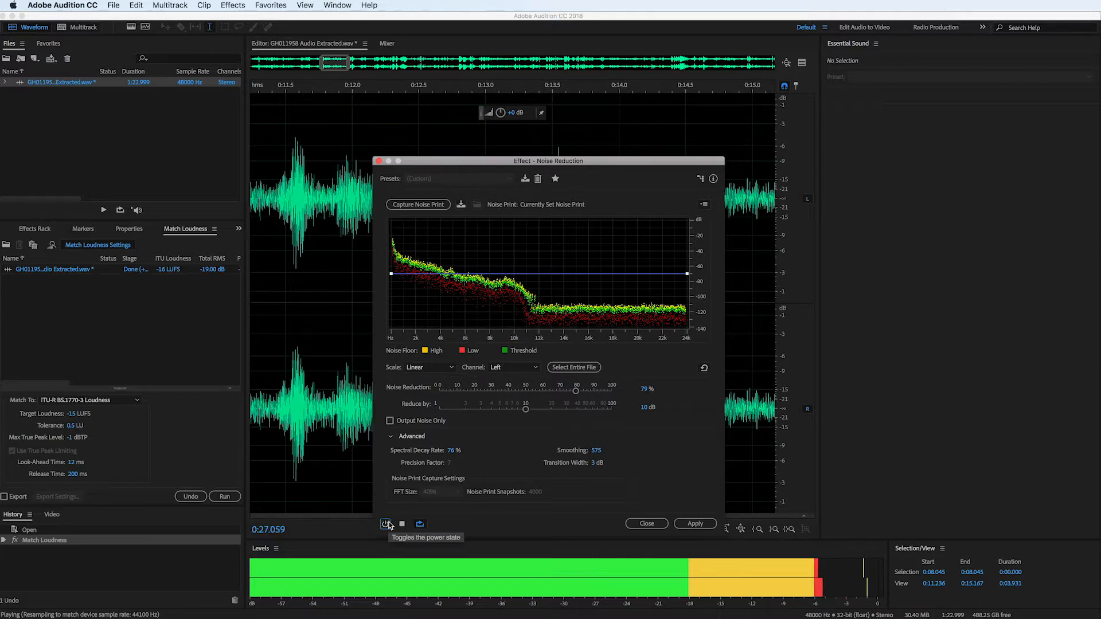
pyautogui.click(387, 525)
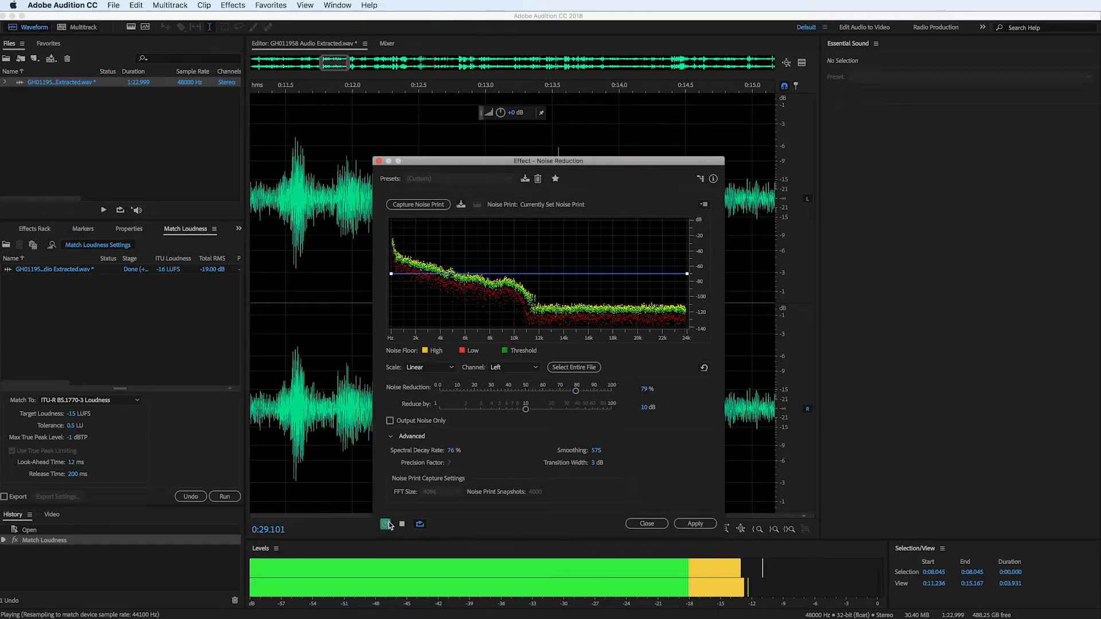
# - Set Noise Reduction to 76%, stop the preview and apply the effect to the file
pyautogui.moveTo(576, 392); pyautogui.dragTo(572, 392)
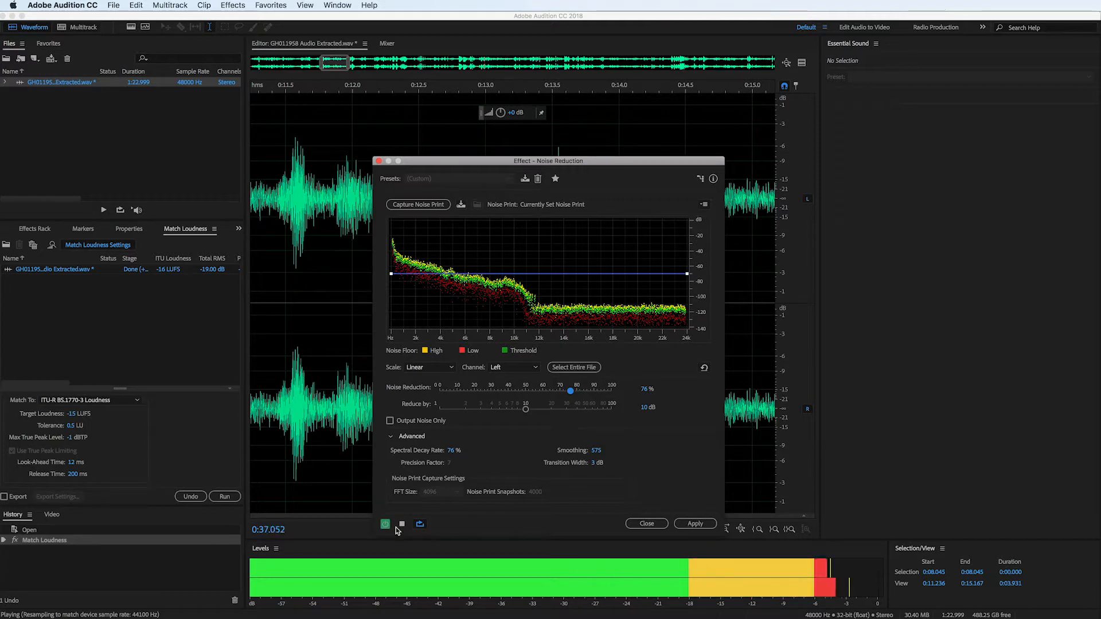
pyautogui.press('space')
pyautogui.click(700, 525)
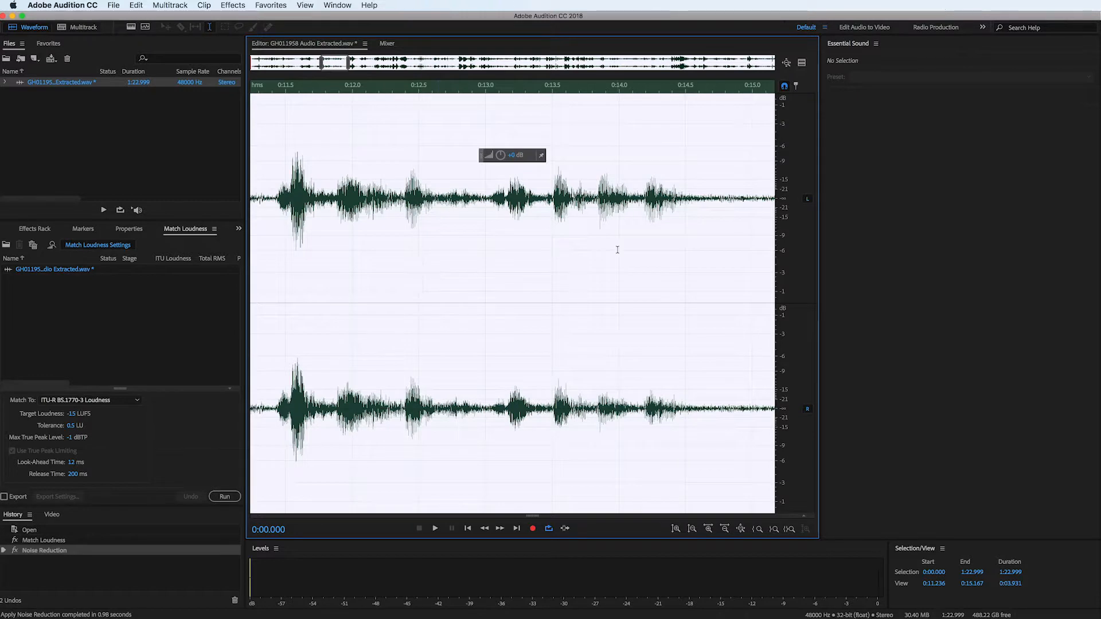
# - Save all open audio files and switch back to the Premiere Pro project
pyautogui.click(112, 5)
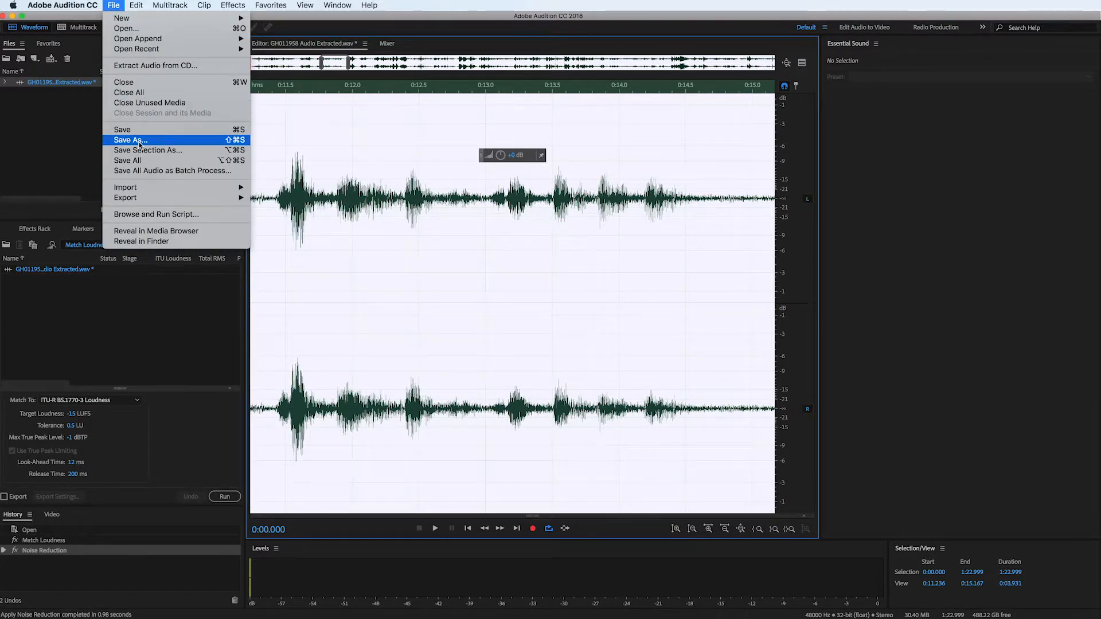
pyautogui.click(140, 163)
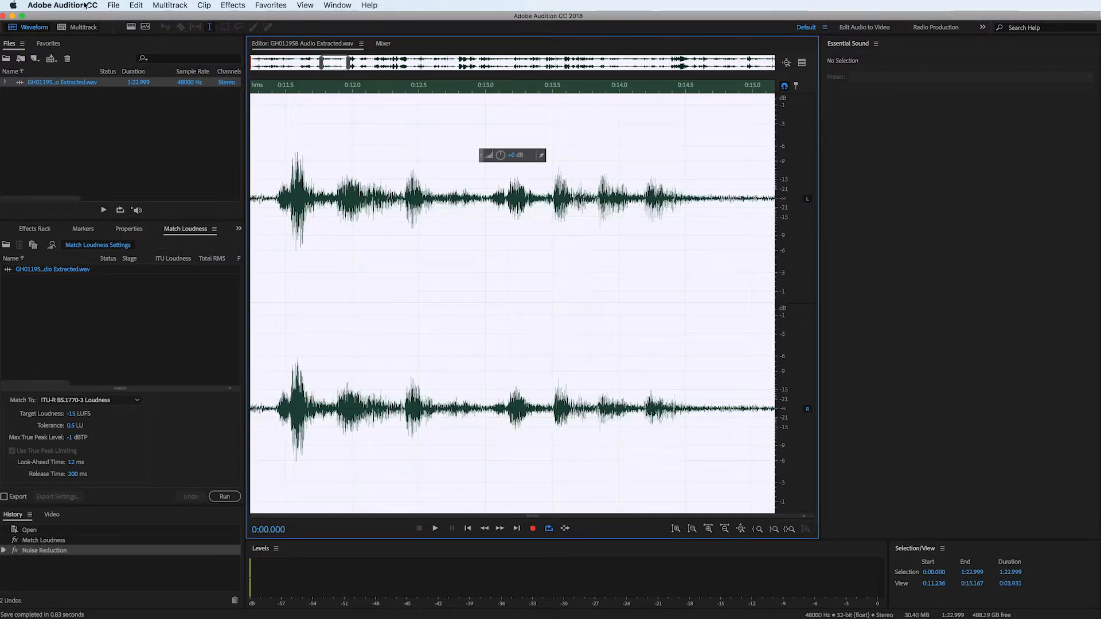
pyautogui.click(62, 5)
pyautogui.click(97, 108)
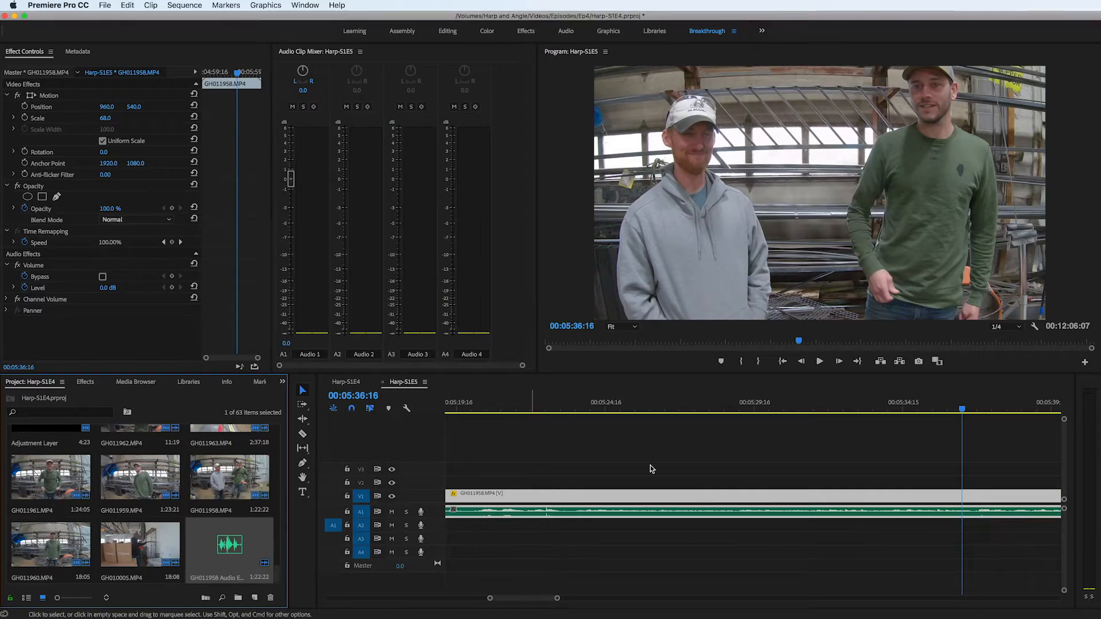
# - Examine the processed GH011958.MP4 clip's audio waveform and available clip commands around 00:05:32:02 in the Harp-S1E5 sequence
pyautogui.click(787, 443)
pyautogui.moveTo(780, 405); pyautogui.dragTo(826, 405)
pyautogui.press('-')
pyautogui.press('-')
pyautogui.press('-')
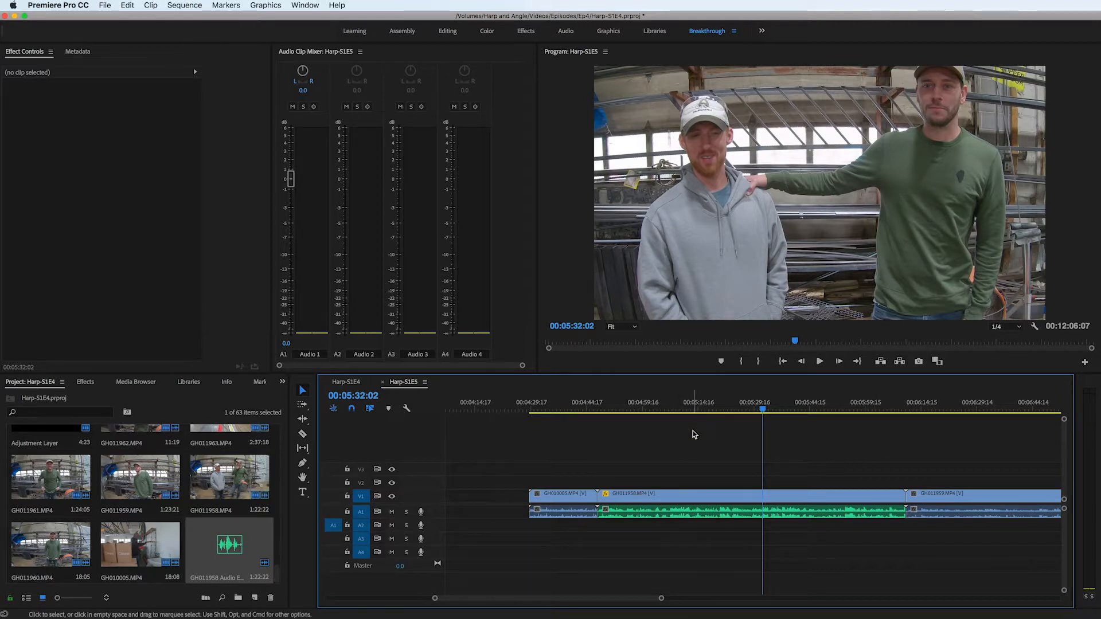
pyautogui.rightClick(714, 512)
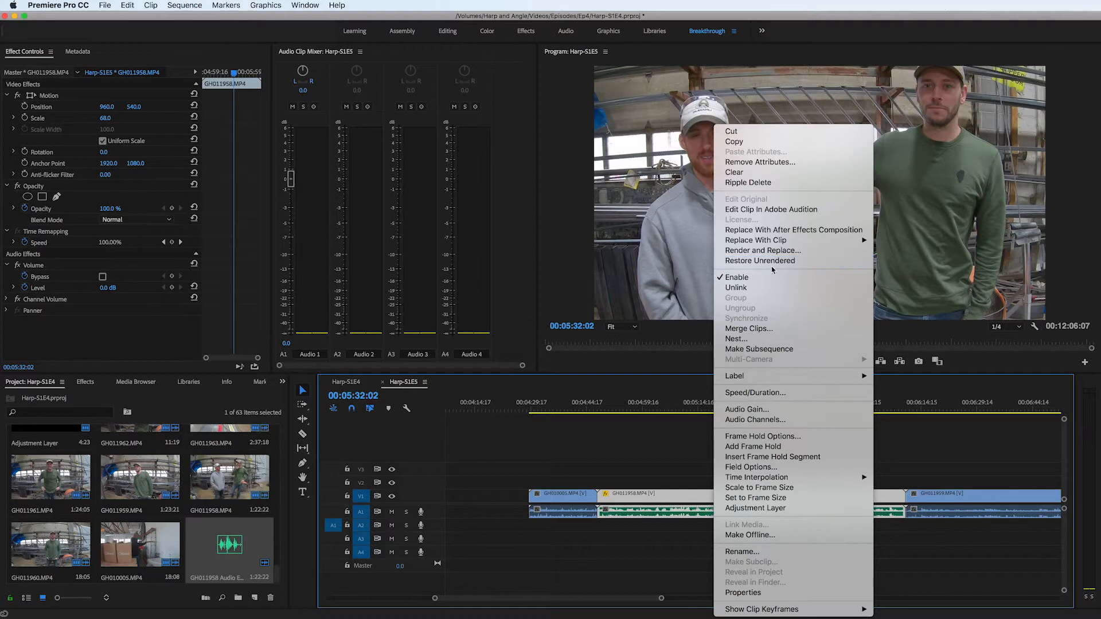
pyautogui.click(641, 465)
# - Play the sequence from about 00:05:28:09 to check the cleaned audio of the GH011958.MP4 clip
pyautogui.click(739, 407)
pyautogui.moveTo(739, 408); pyautogui.dragTo(750, 408)
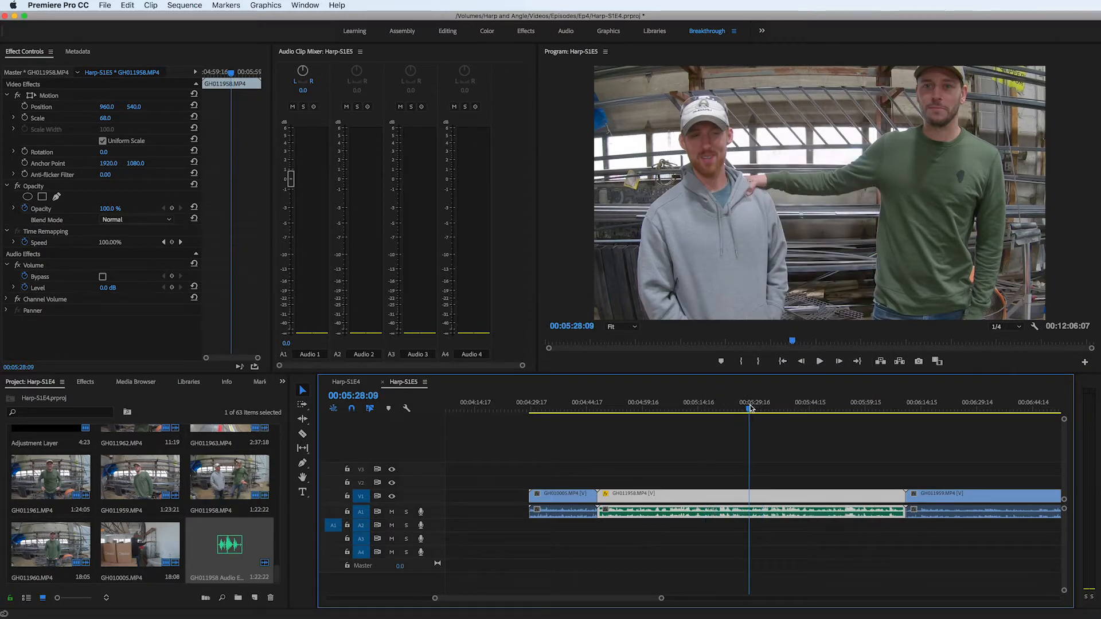
pyautogui.press('-')
pyautogui.press('-')
pyautogui.press('=')
pyautogui.press('=')
pyautogui.press('=')
pyautogui.press('=')
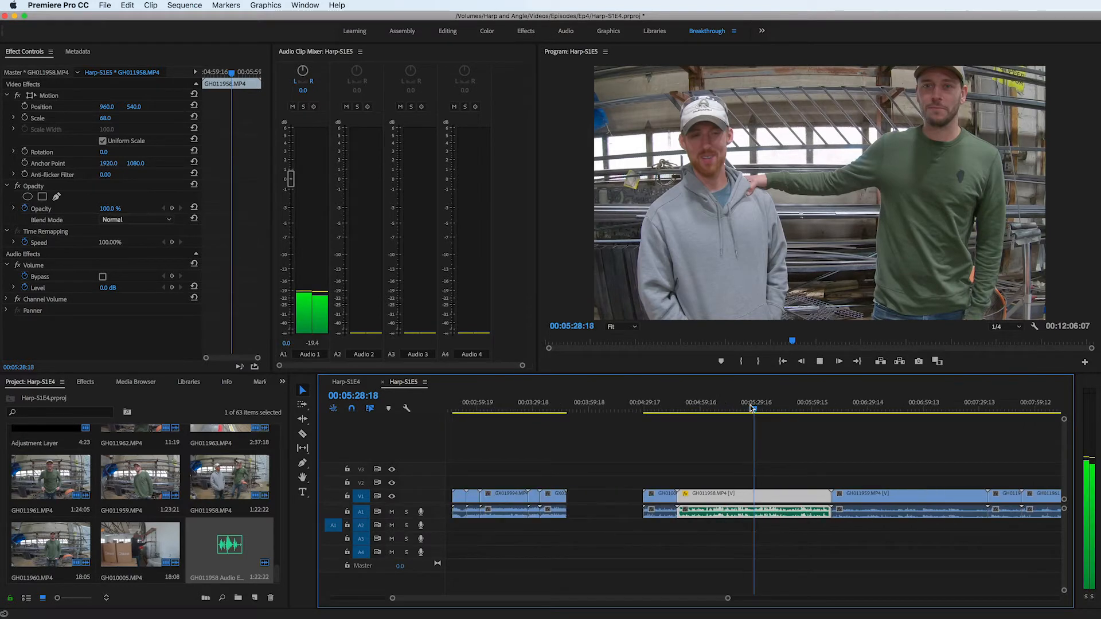
pyautogui.press('space')
# - Scrub ahead to about 00:05:33:19 and play a further passage of the clip to check its cleaned-up sound
pyautogui.moveTo(776, 407); pyautogui.dragTo(823, 415)
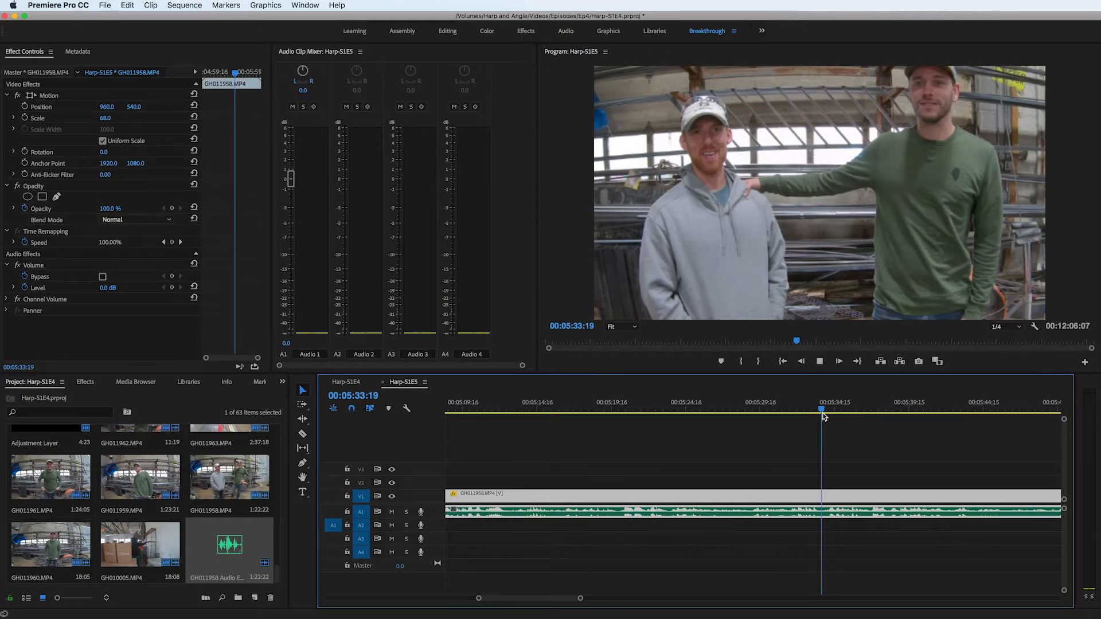
pyautogui.press('space')
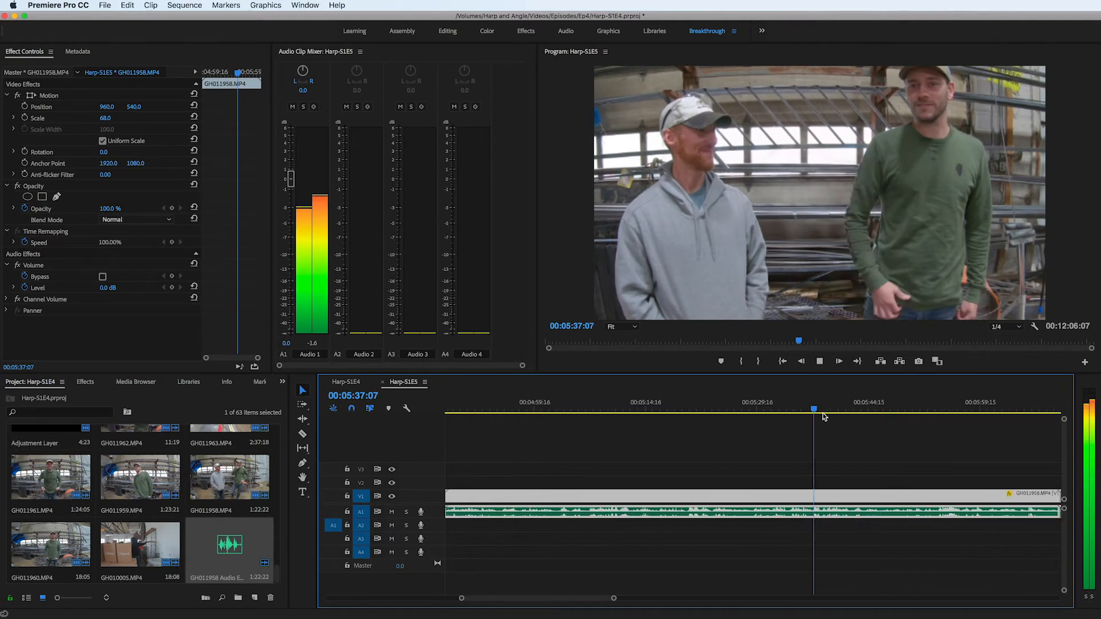
pyautogui.press('-')
pyautogui.press('-')
pyautogui.press('=')
pyautogui.press('=')
pyautogui.press('=')
pyautogui.press('-')
pyautogui.press('-')
pyautogui.press('-')
pyautogui.press('=')
pyautogui.press('space')
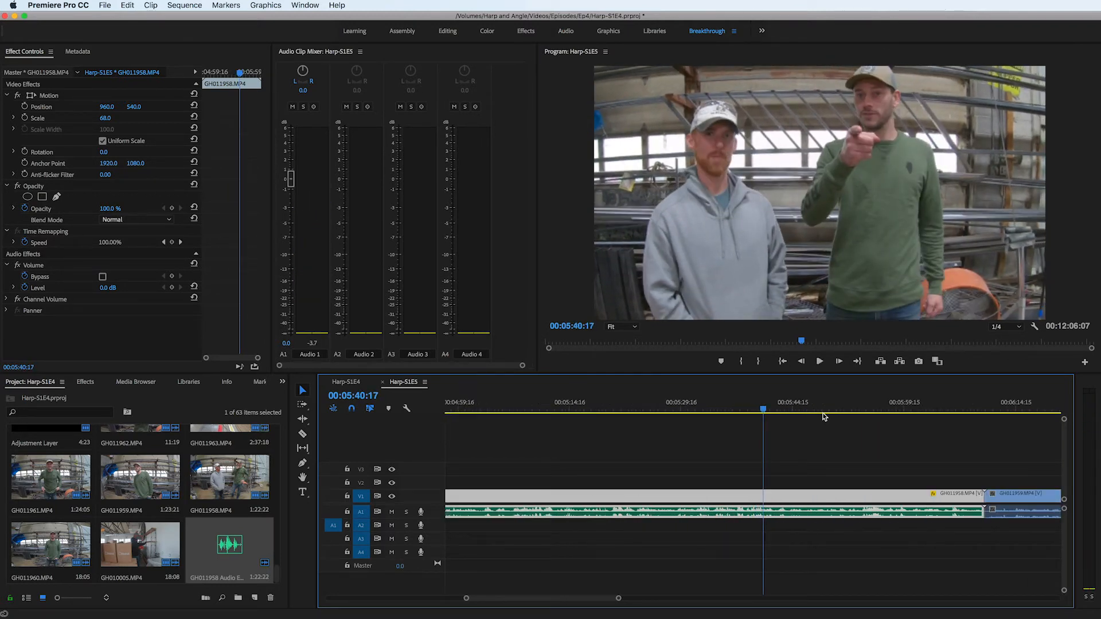